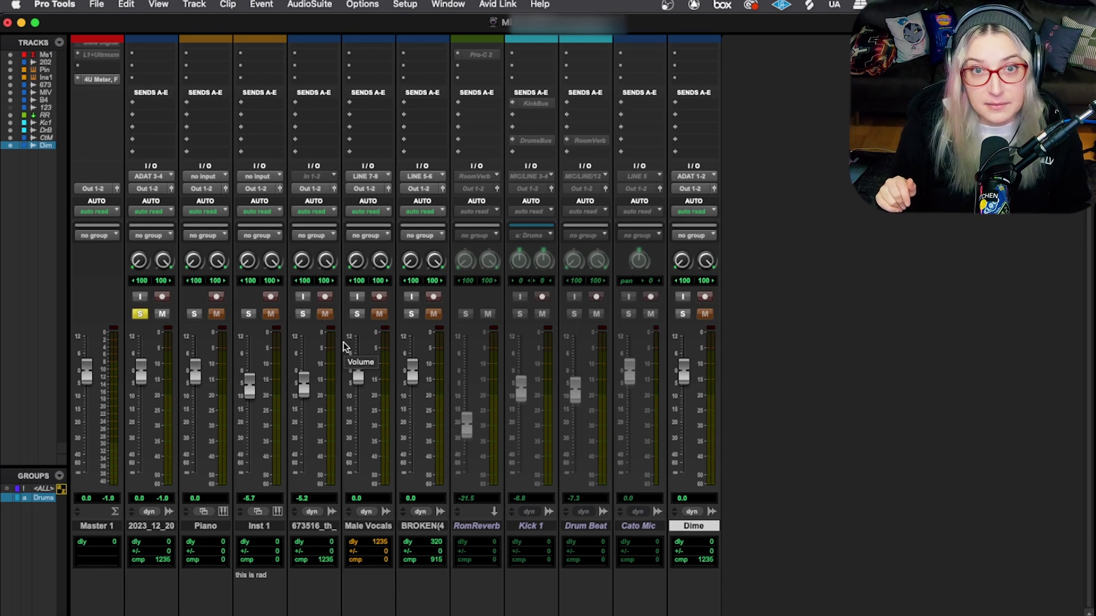
In the Edit window, select the 2023_12_20B_Honestly clip and open Master 1's HOFA 4U Meter.
scroll(220, 401, "up", 3)
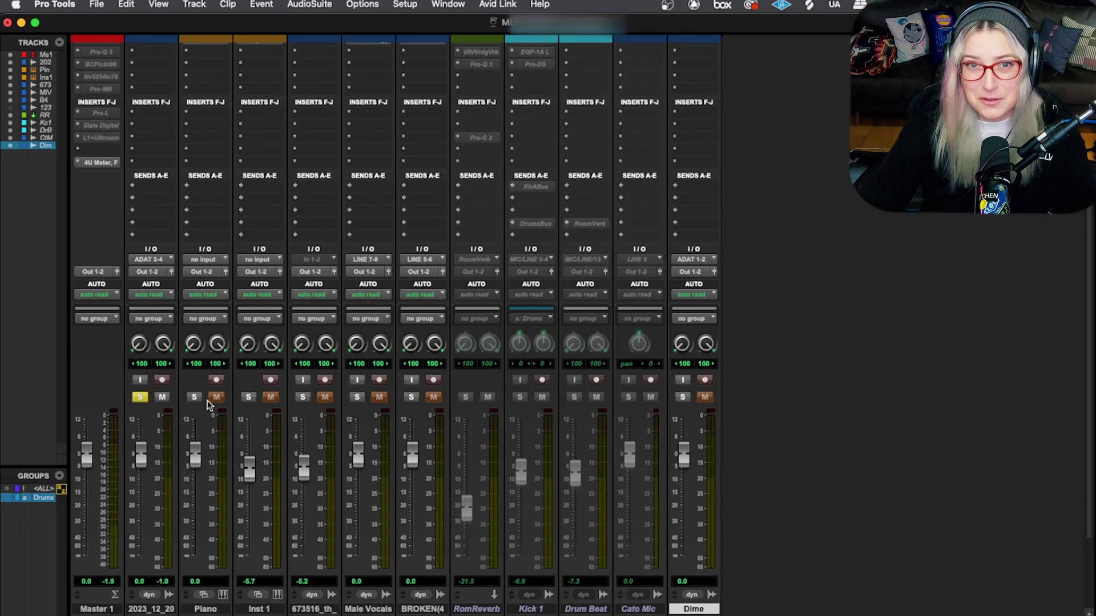
key("super+equal")
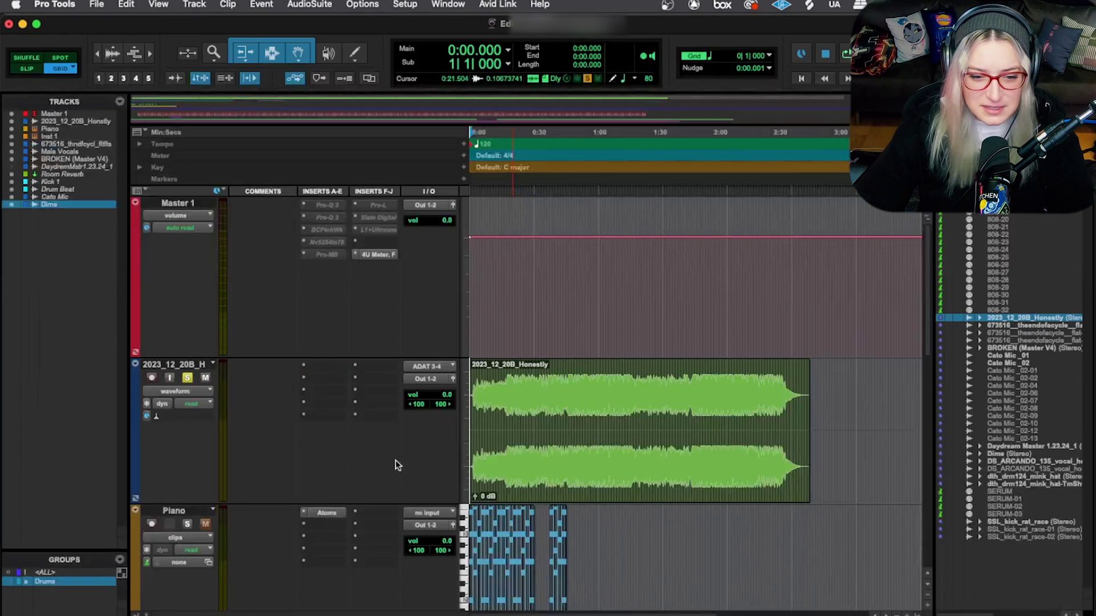
left_click(601, 456)
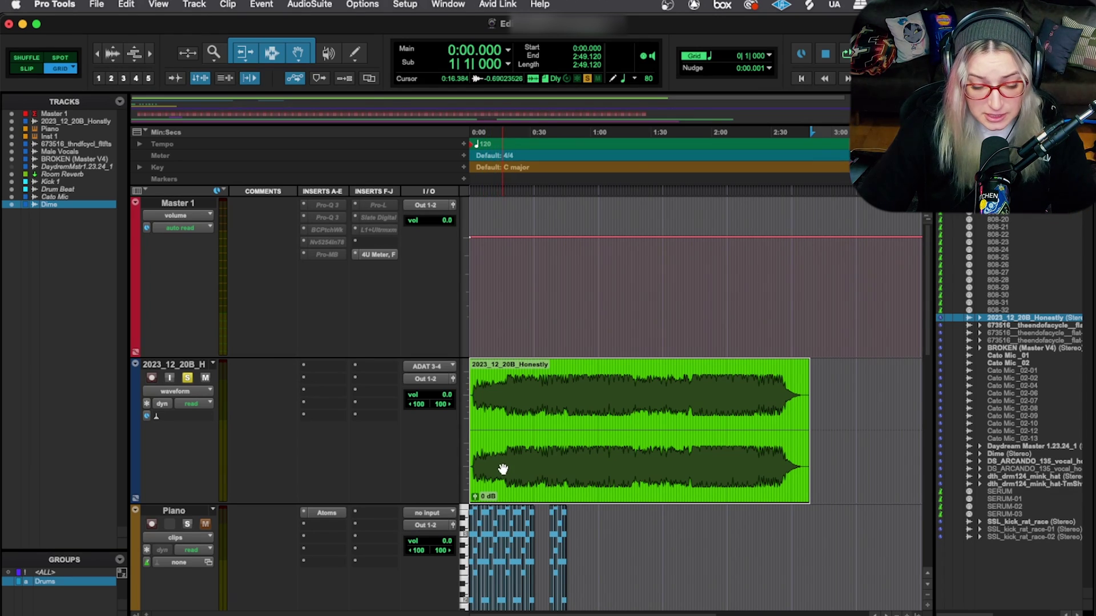
left_click(372, 255)
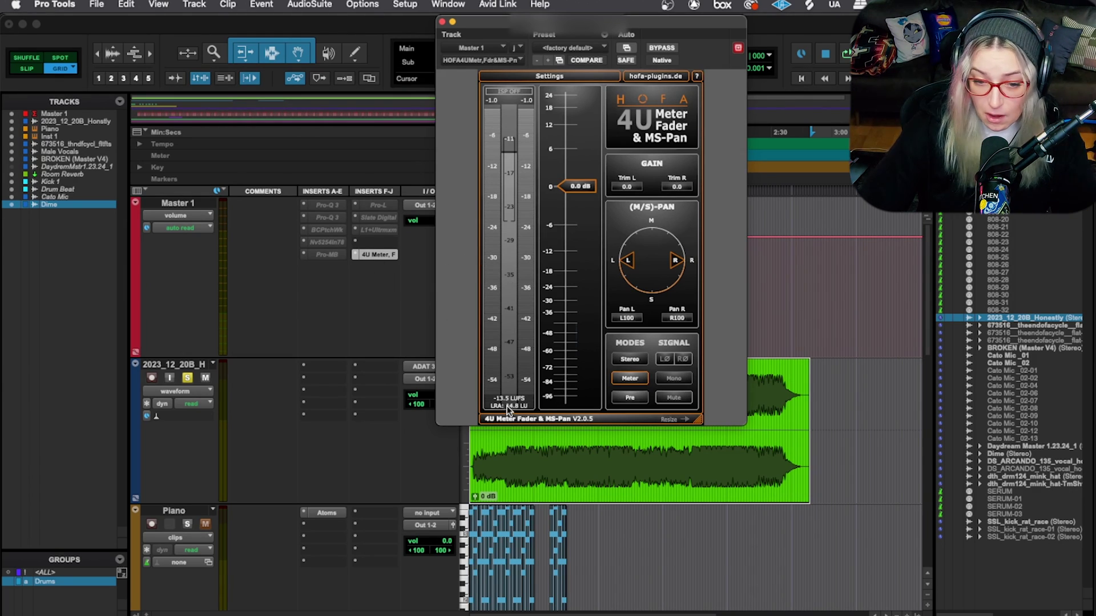
Reselect the Honestly clip and reset the 4U Meter's LUFS and peak readings to -inf.
left_click(558, 73)
mouse_move(578, 134)
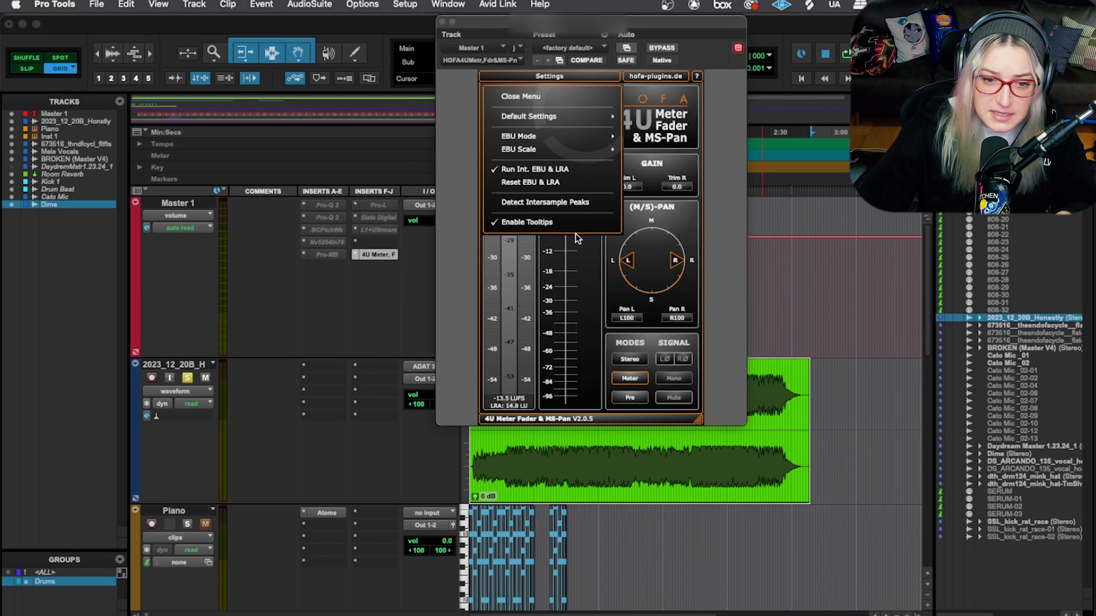
left_click(453, 295)
left_click(639, 538)
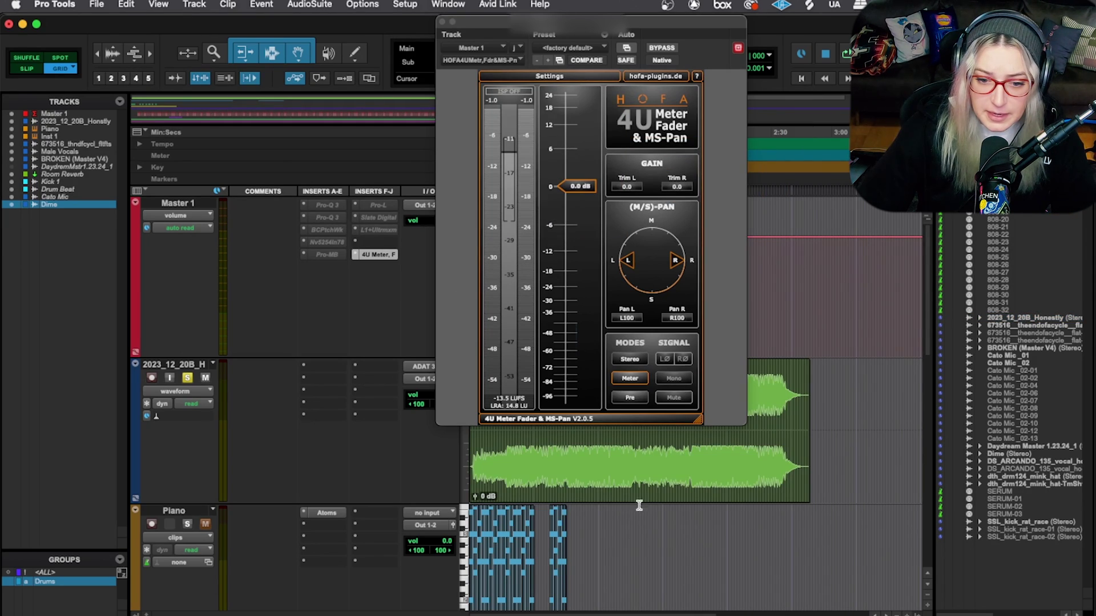
left_click(640, 472)
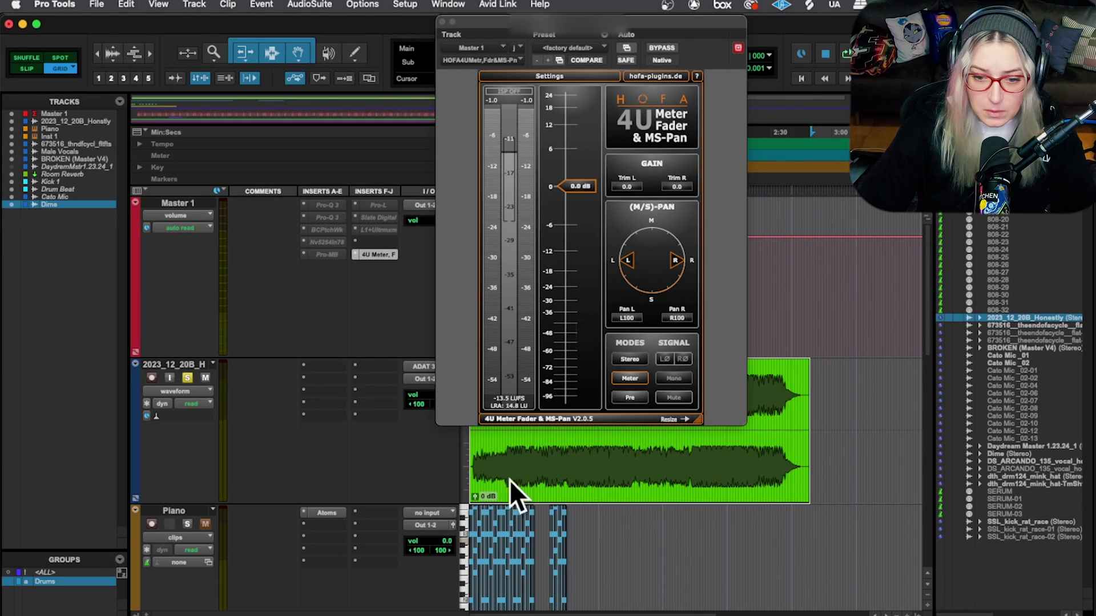
left_click(503, 403)
left_click(526, 102)
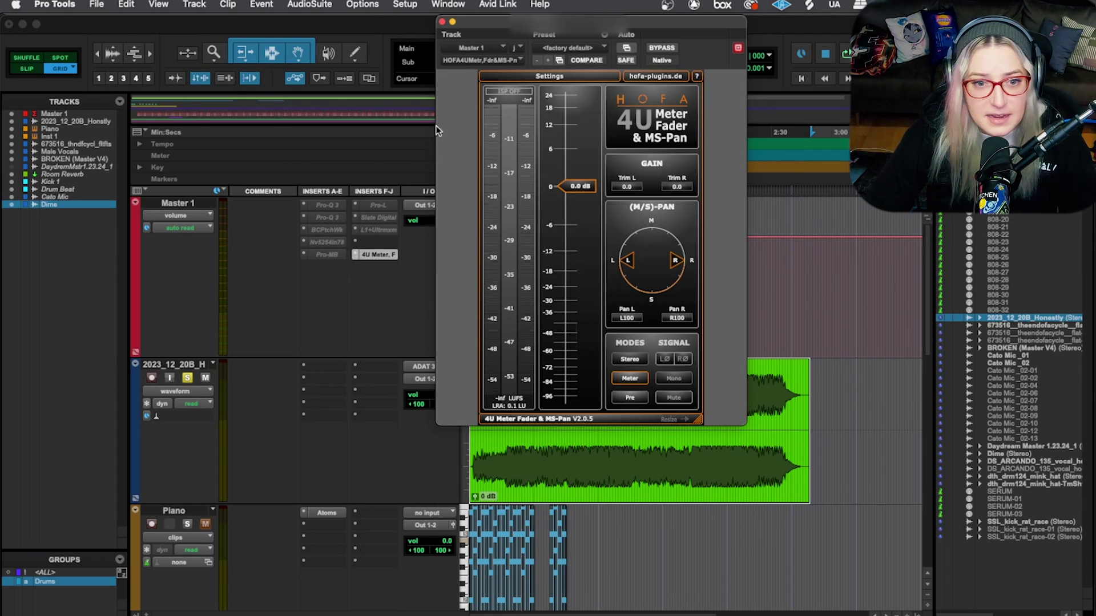
Close the 4U Meter and open the AudioSuite Avid Pro Limiter Loudness Analyzer.
left_click(442, 22)
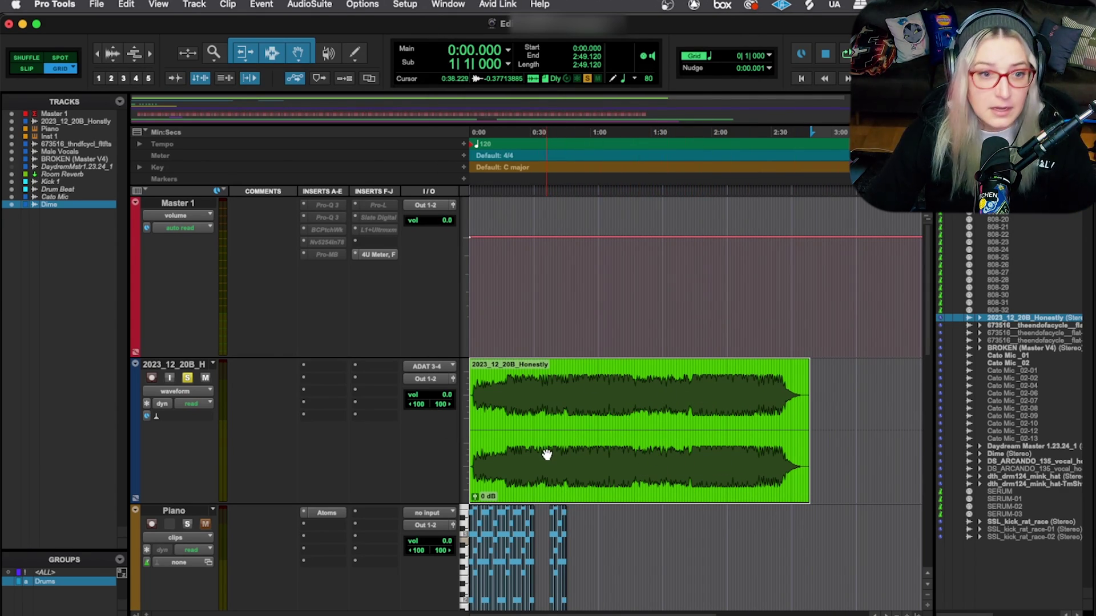
left_click(309, 4)
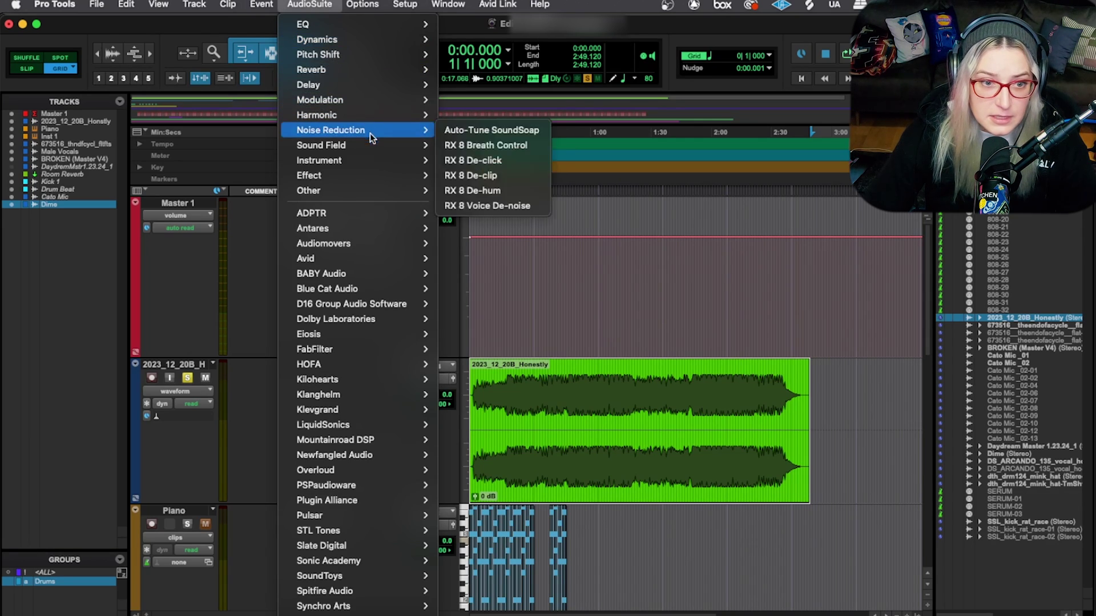
mouse_move(433, 252)
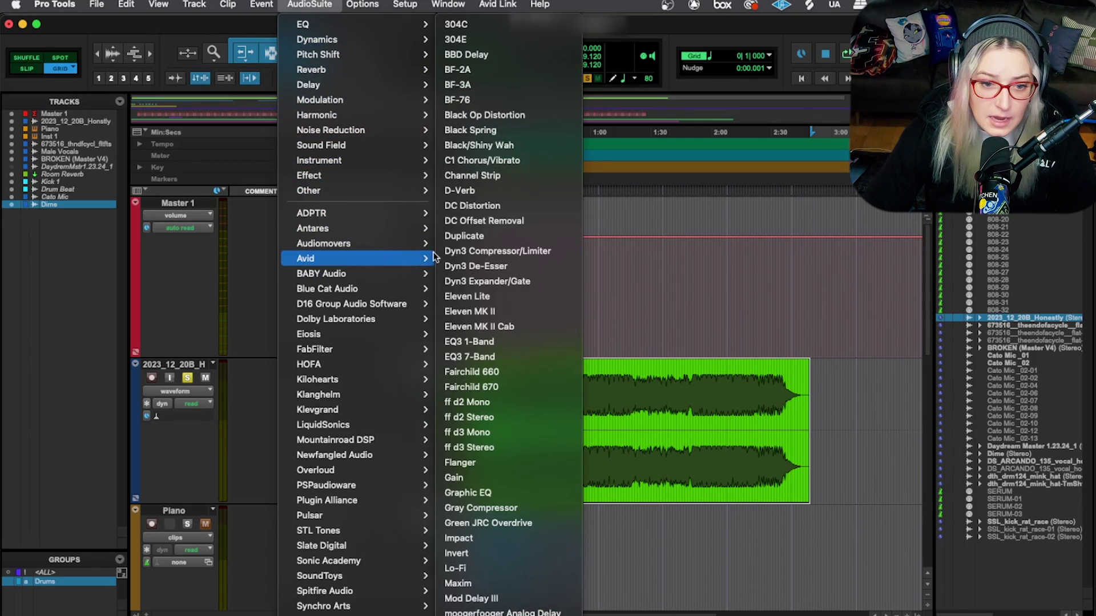
scroll(542, 245, "down", 8)
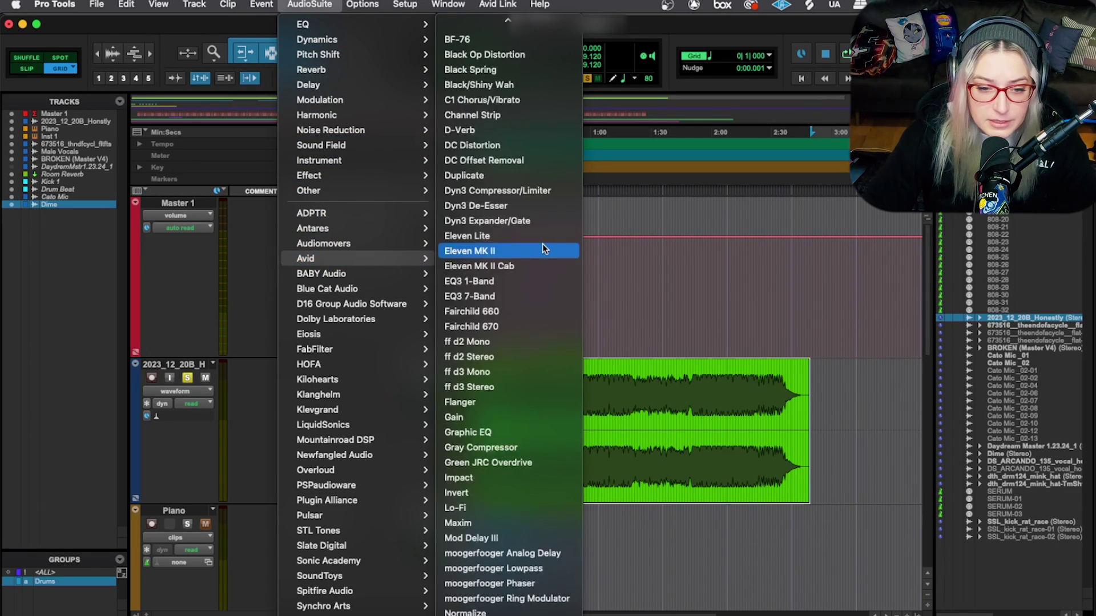
scroll(542, 244, "down", 5)
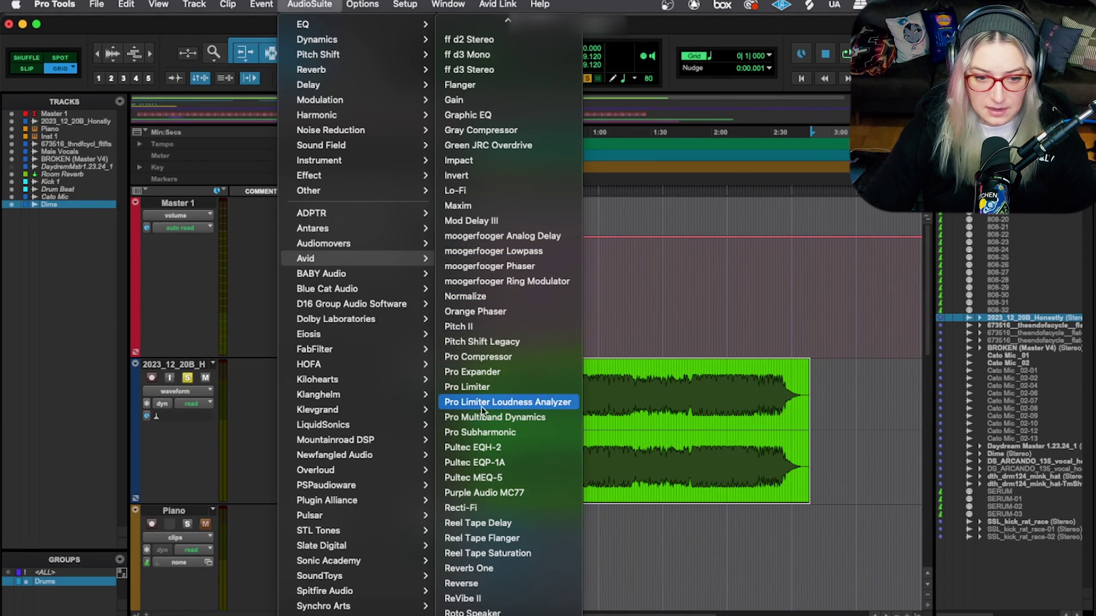
left_click(476, 407)
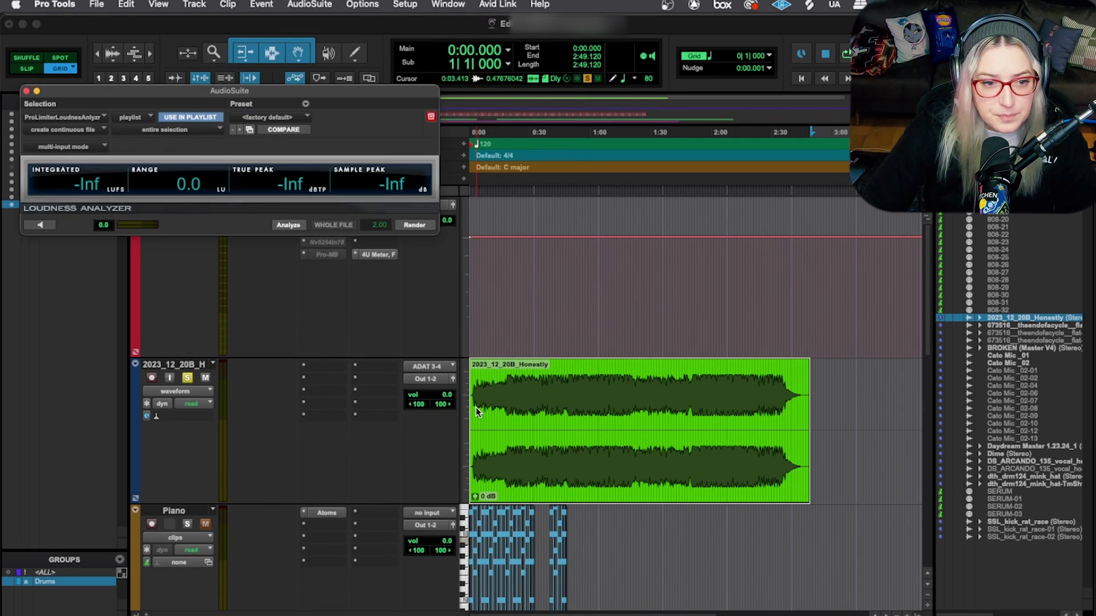
Analyze the whole Honestly clip: -11.8 LUFS integrated, 5.2 LU, -0.9 dBTP, -1.0 dB peak.
left_click_drag(188, 90, 387, 159)
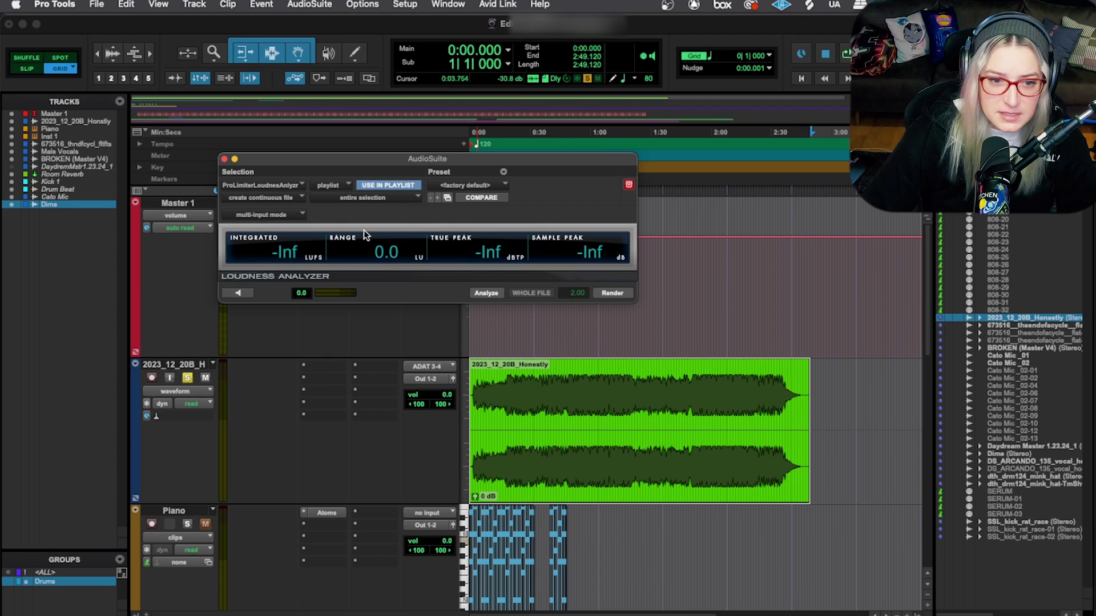
left_click(611, 506)
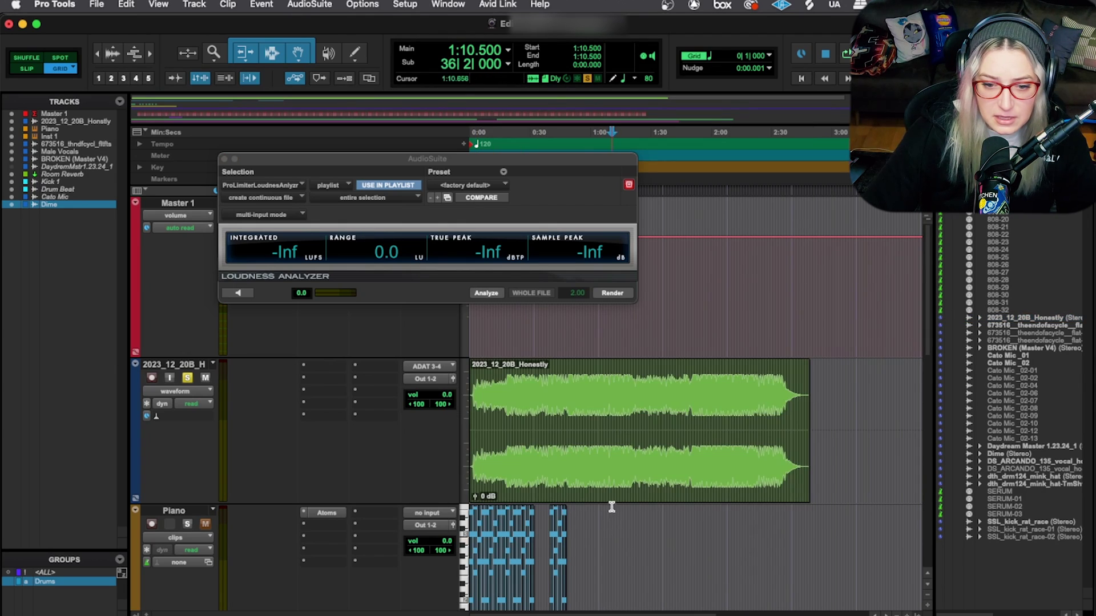
double_click(567, 400)
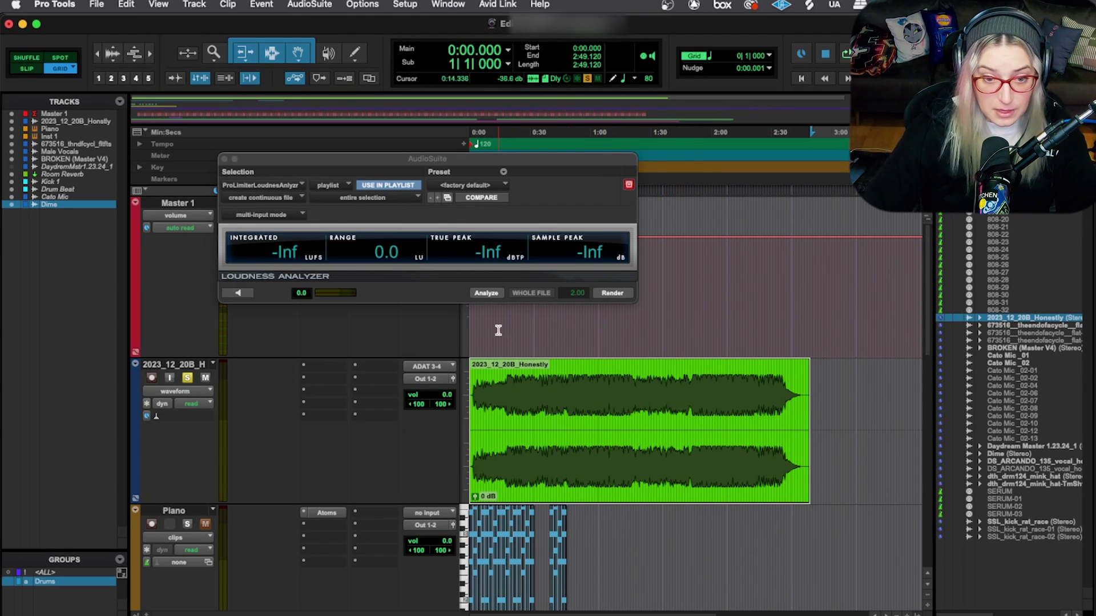
left_click(488, 293)
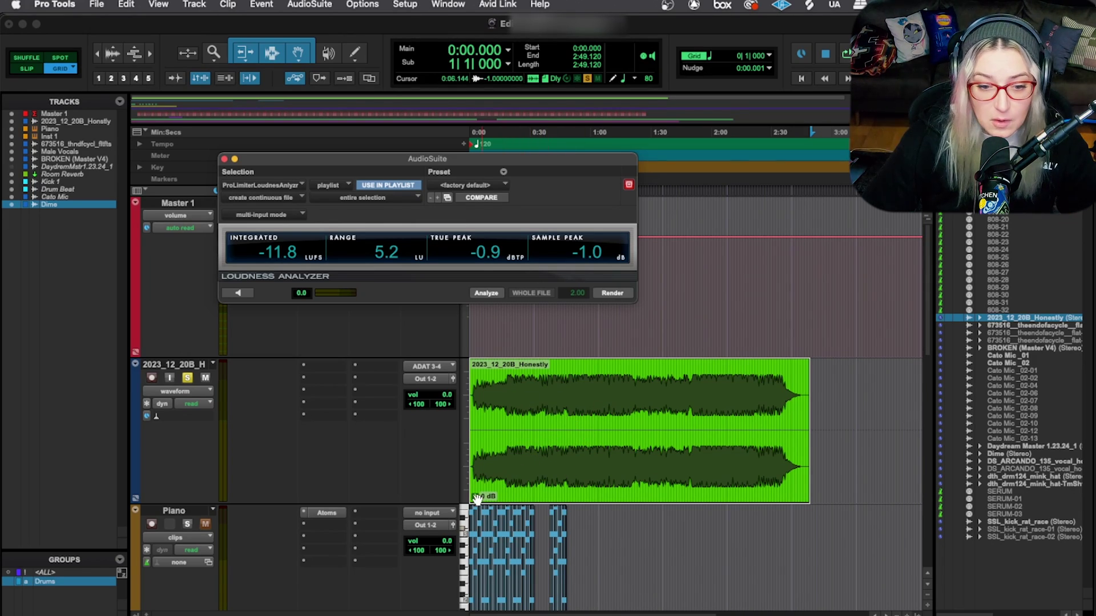
Analyze at -12.3 dB clip gain, re-analyze at 0 dB, then drop track volume to -27.9 dB.
left_click_drag(474, 497, 478, 509)
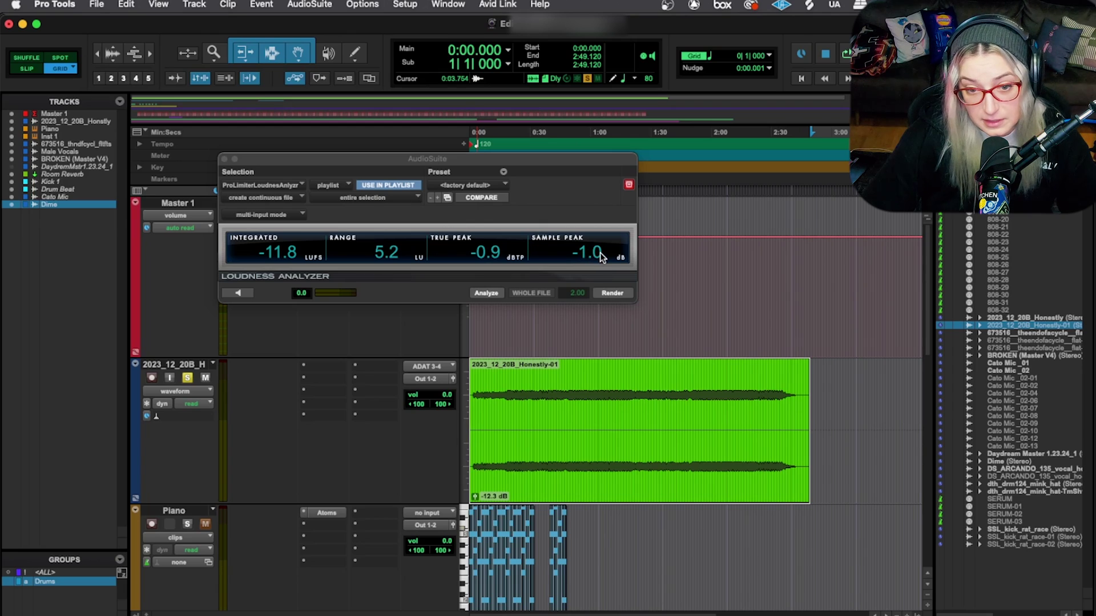
left_click(487, 294)
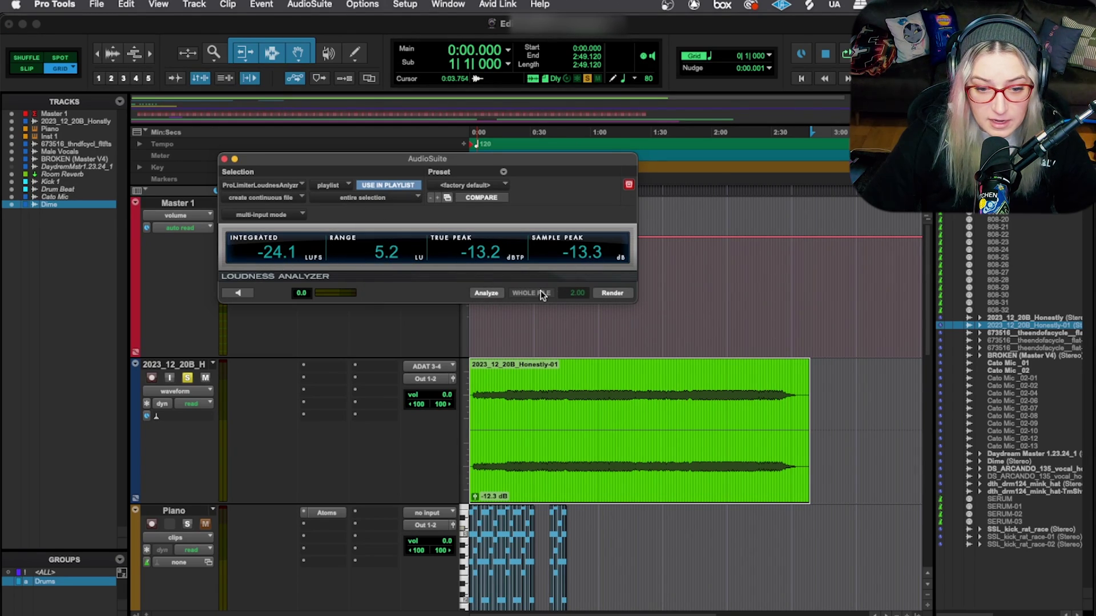
left_click(474, 498, "alt")
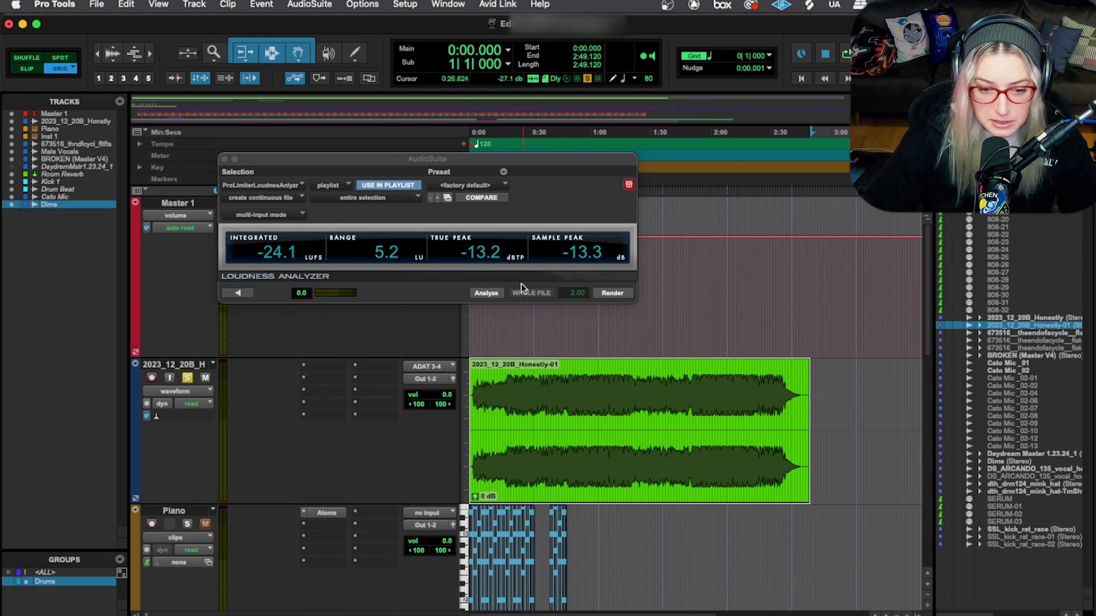
left_click(486, 293)
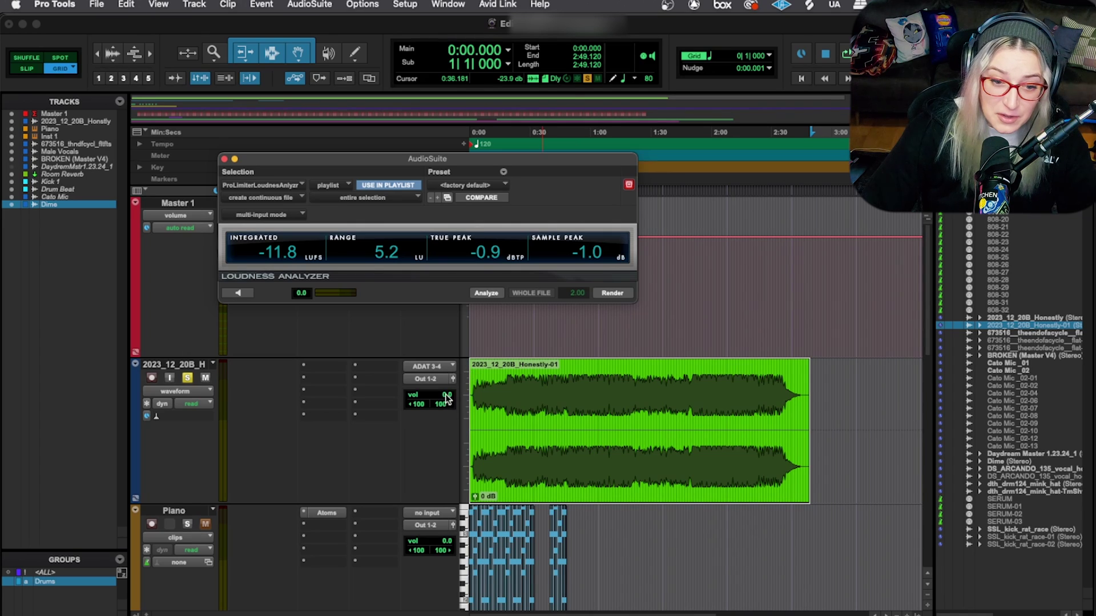
left_click_drag(451, 397, 450, 419)
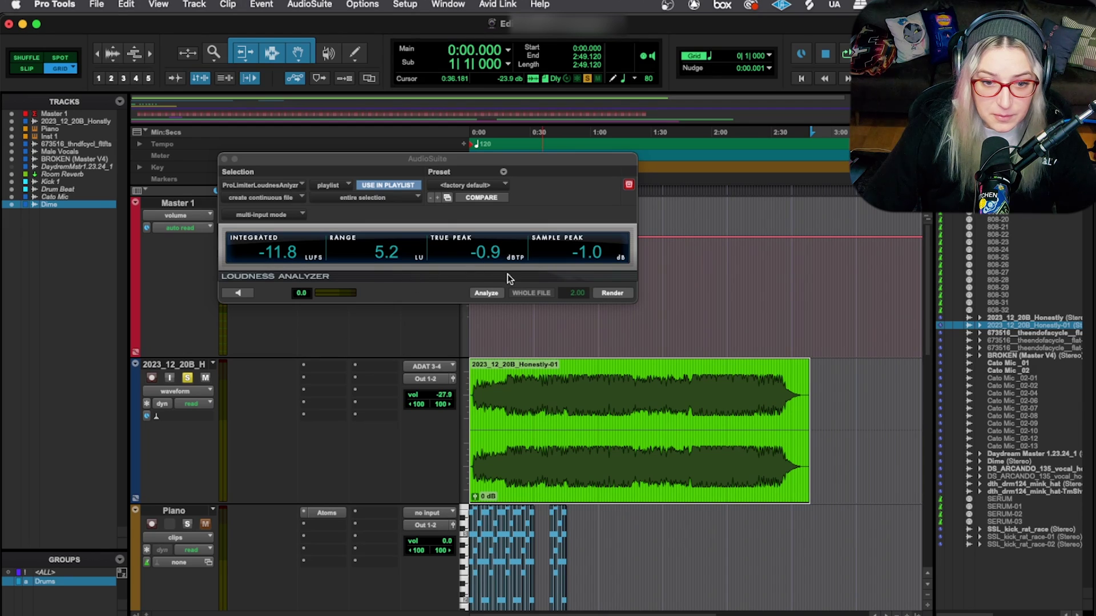
Re-analyze with the volume lowered (still -11.8 LUFS), then reset track volume to 0.0 dB.
left_click(478, 293)
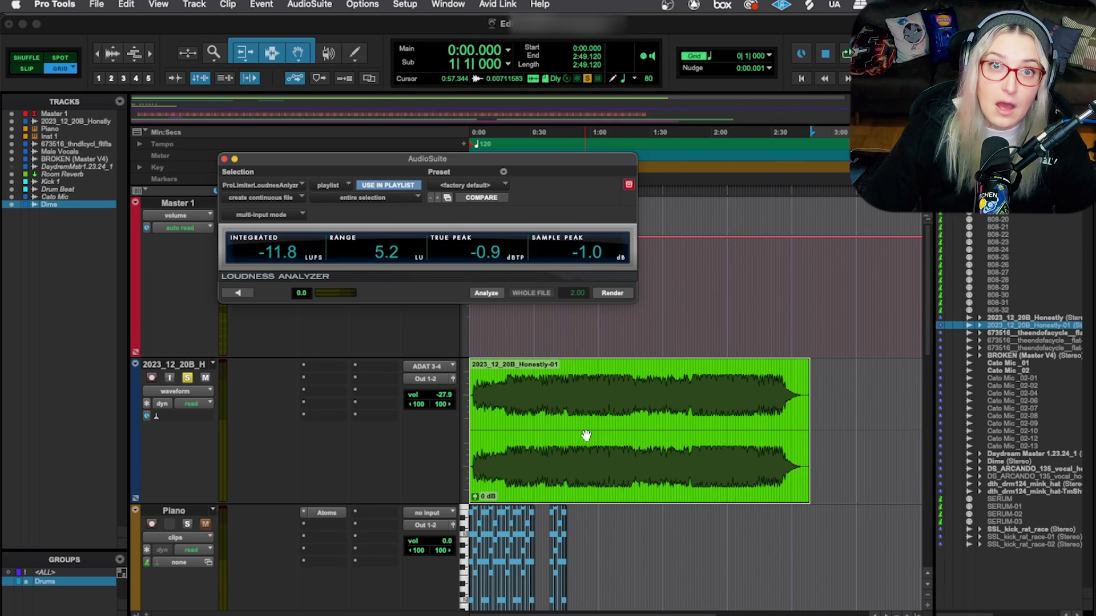
left_click(442, 401)
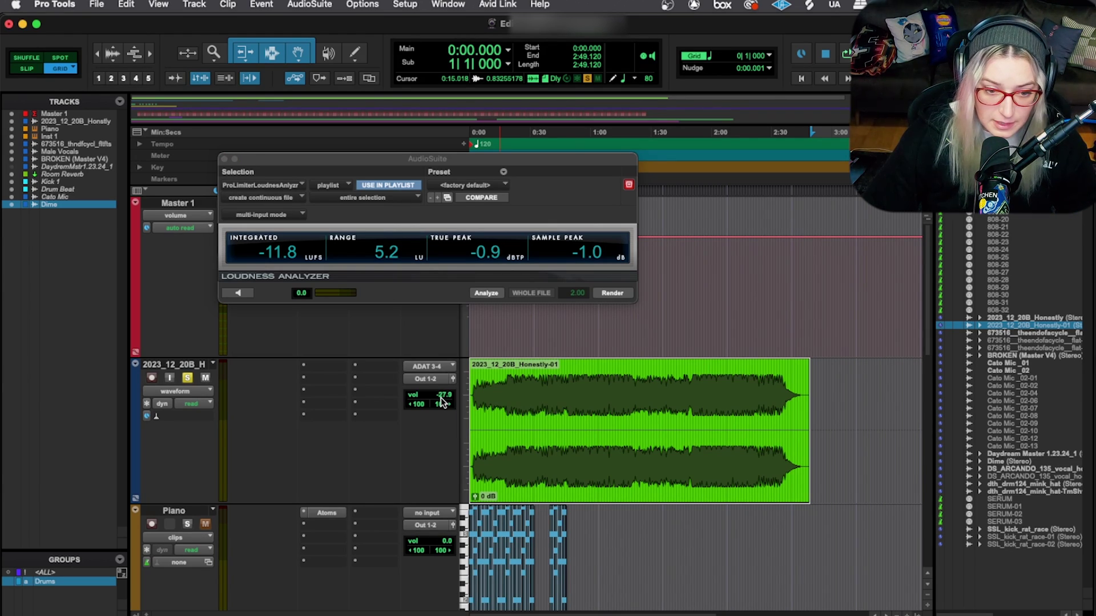
left_click(446, 398, "alt")
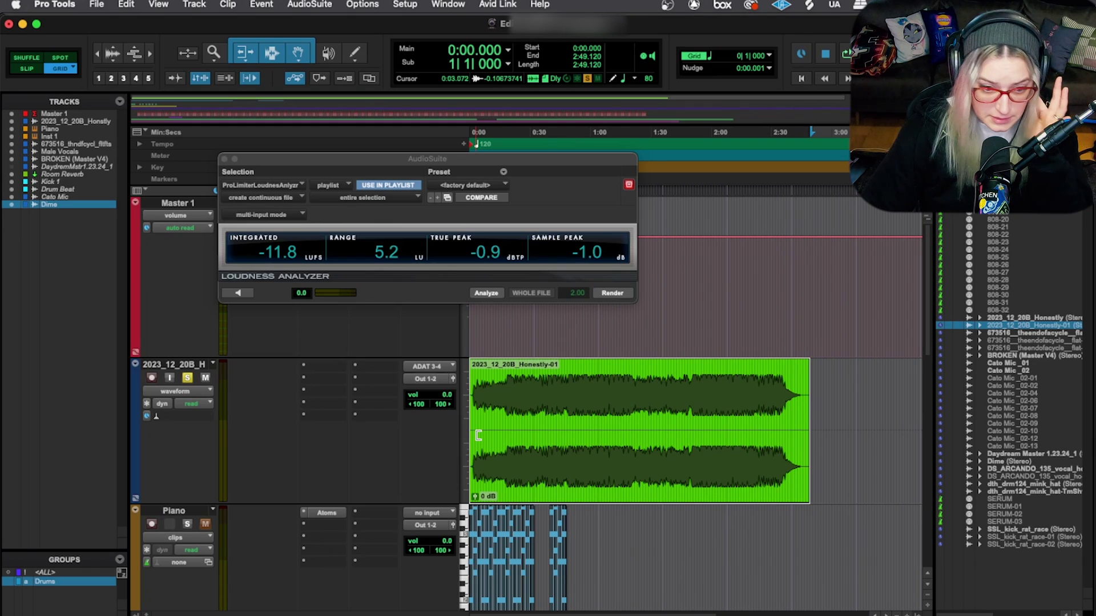
left_click(308, 368)
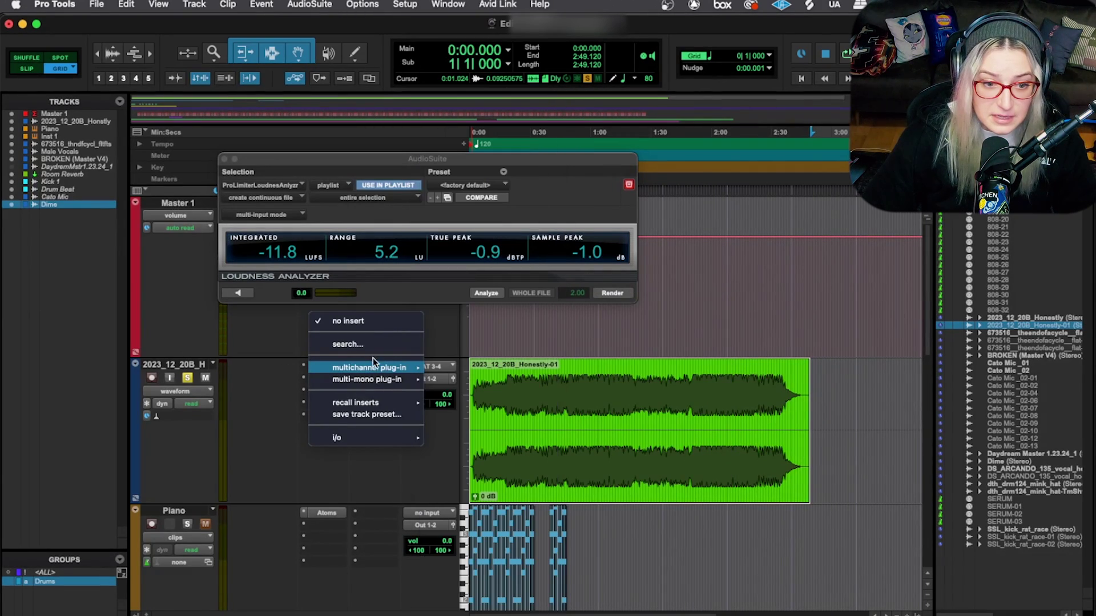
Insert a Trim plug-in at -28.5 dB gain on the Honestly track and re-analyze.
left_click(371, 344)
type("tri")
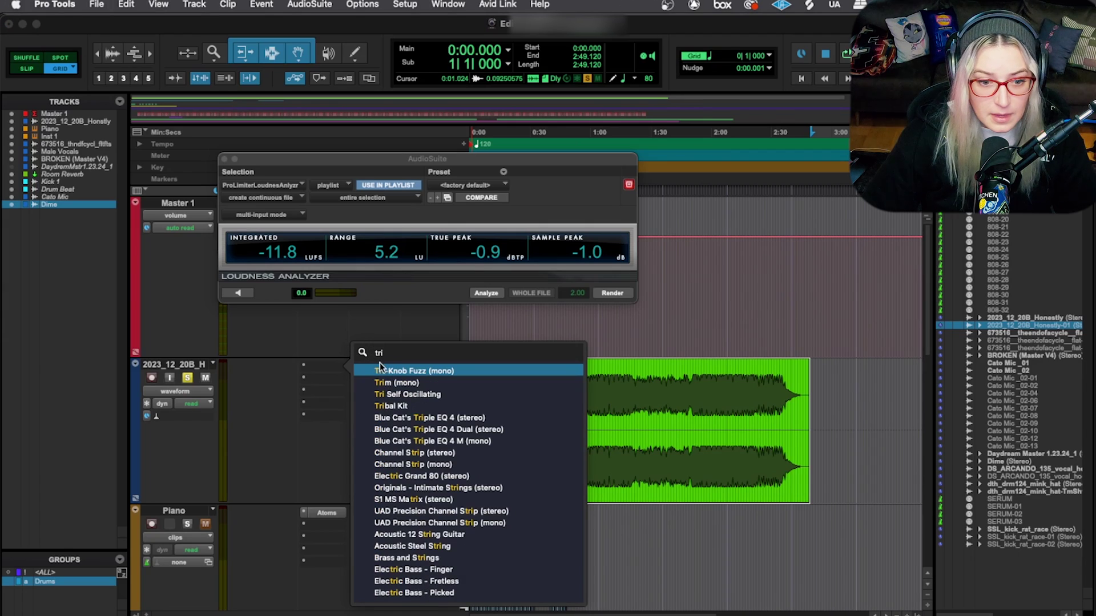
left_click(389, 381)
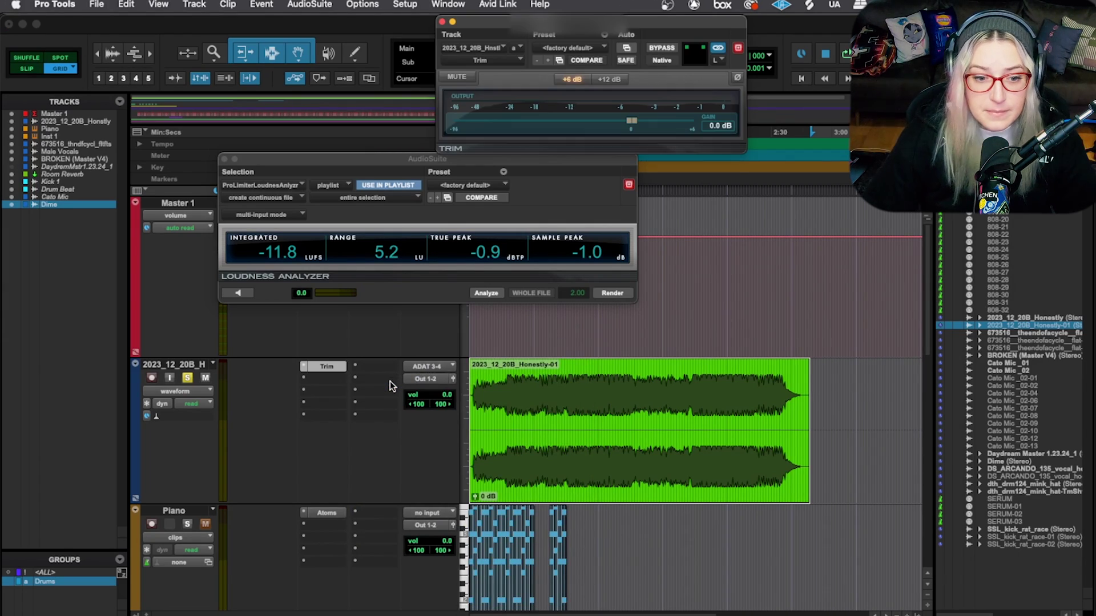
left_click_drag(632, 118, 505, 119)
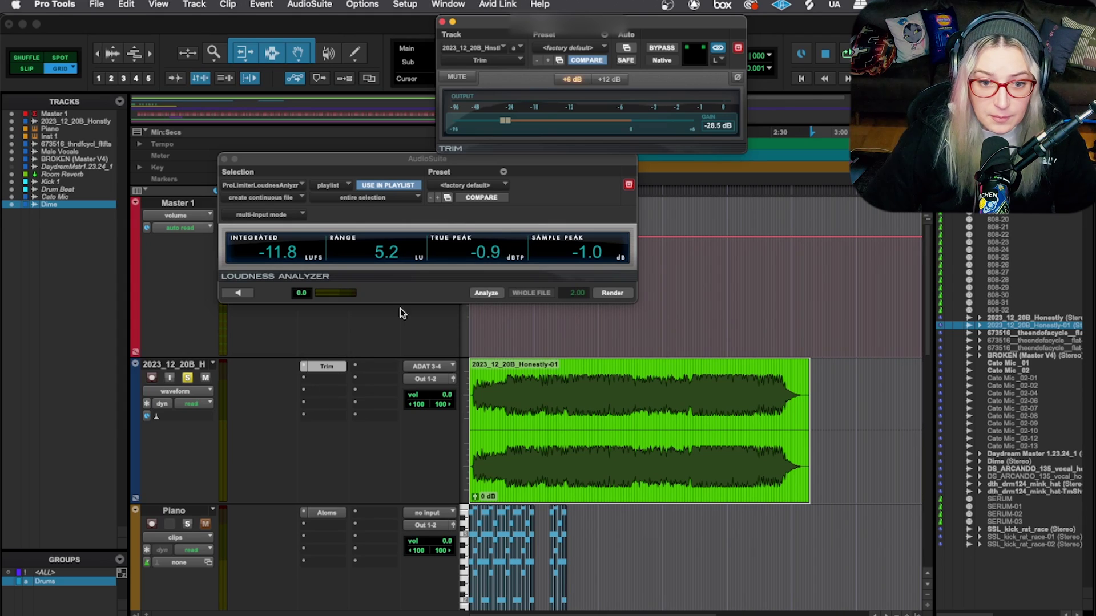
left_click(487, 293)
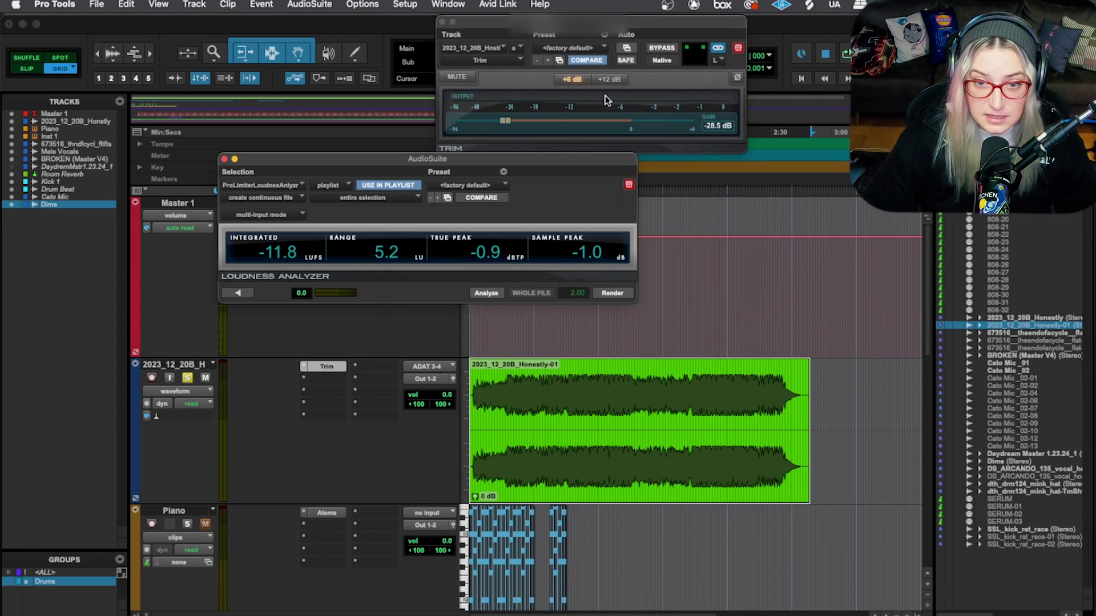
Bypass the Trim plug-in on the Honestly track.
left_click(664, 45)
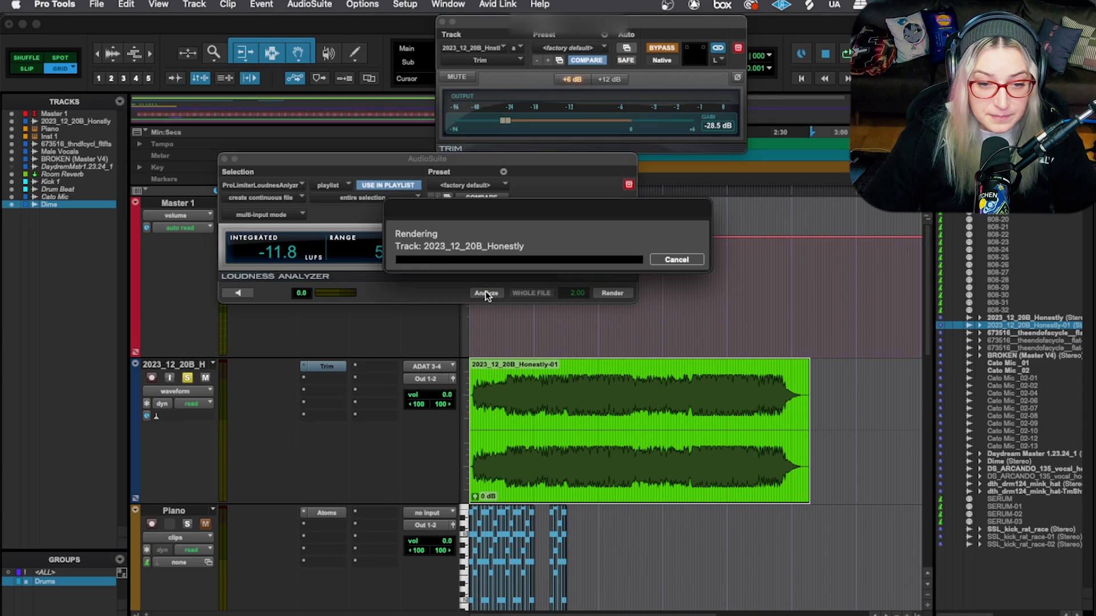